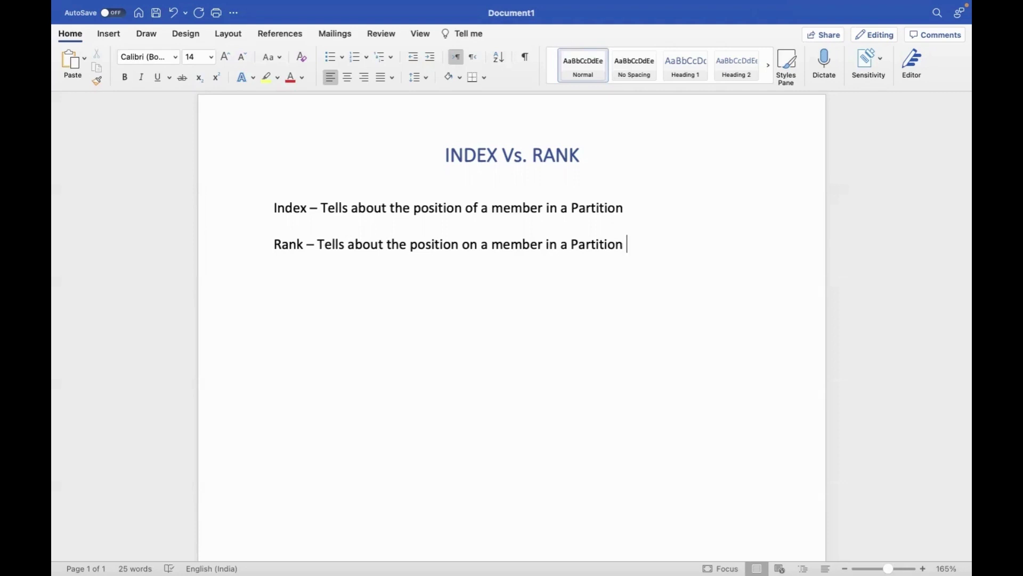
# - Paste the note that Rank depends on measures like Profit and Sales, then return to Tableau
pyautogui.write('based on the performance, based on the measure values (like Profit, Sales etc.)')
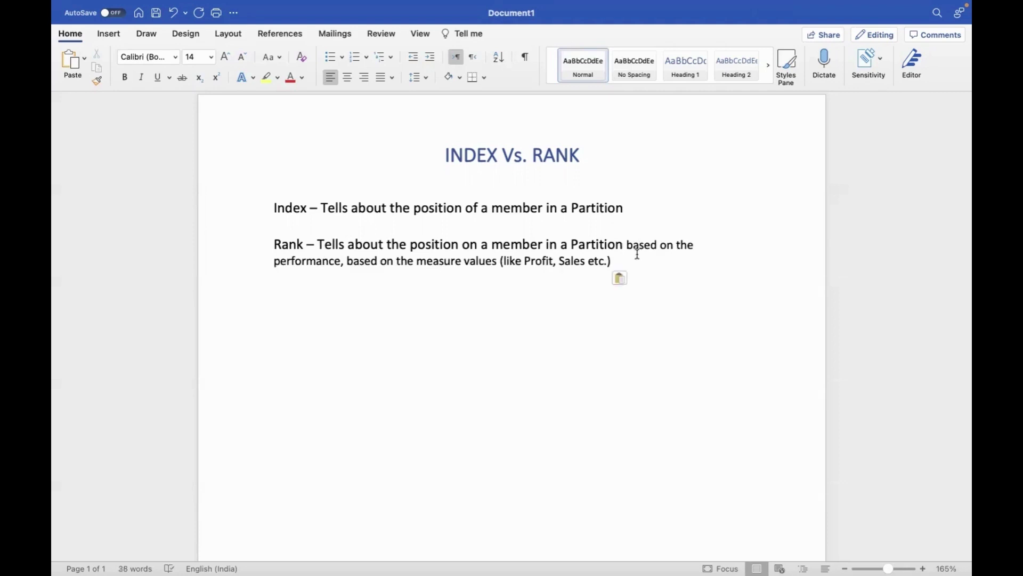
pyautogui.moveTo(628, 245); pyautogui.dragTo(633, 254)
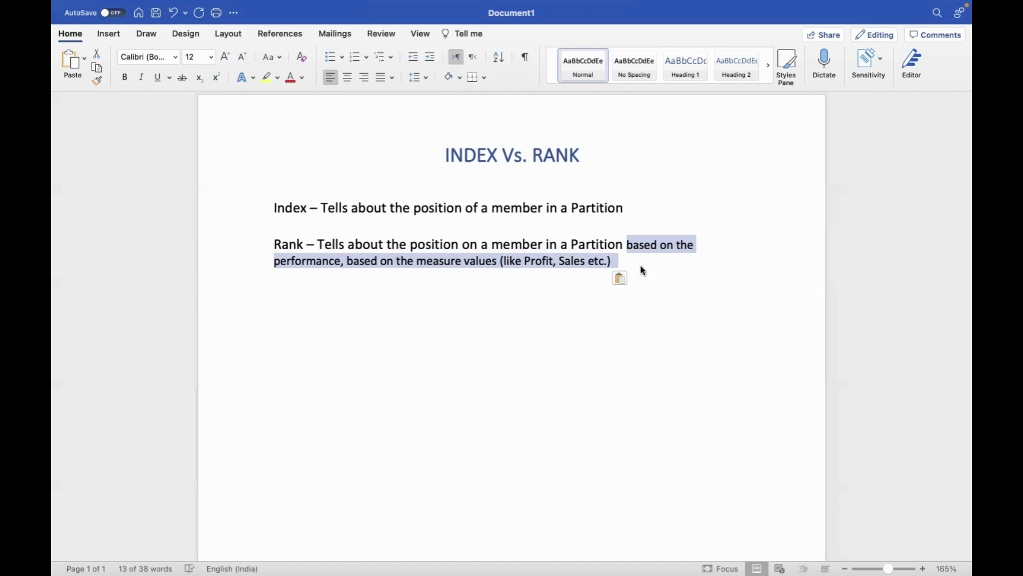
pyautogui.click(644, 271)
pyautogui.press('super+Tab')
pyautogui.press('super+Tab')
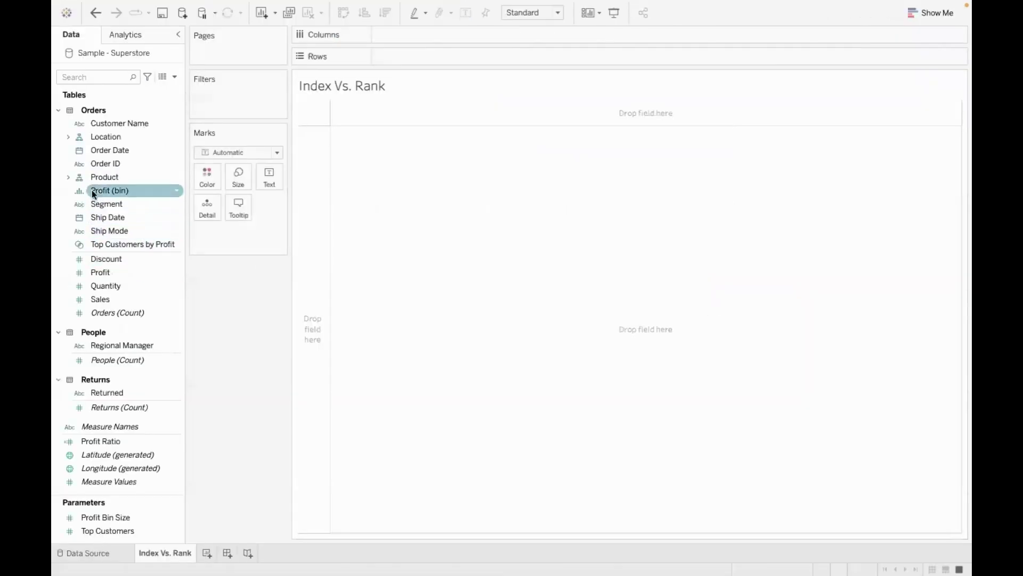
# - Place Sub-Category on Rows and Region on Columns
pyautogui.click(68, 177)
pyautogui.moveTo(112, 203); pyautogui.dragTo(187, 190)
pyautogui.moveTo(136, 275); pyautogui.dragTo(68, 135)
pyautogui.click(67, 137)
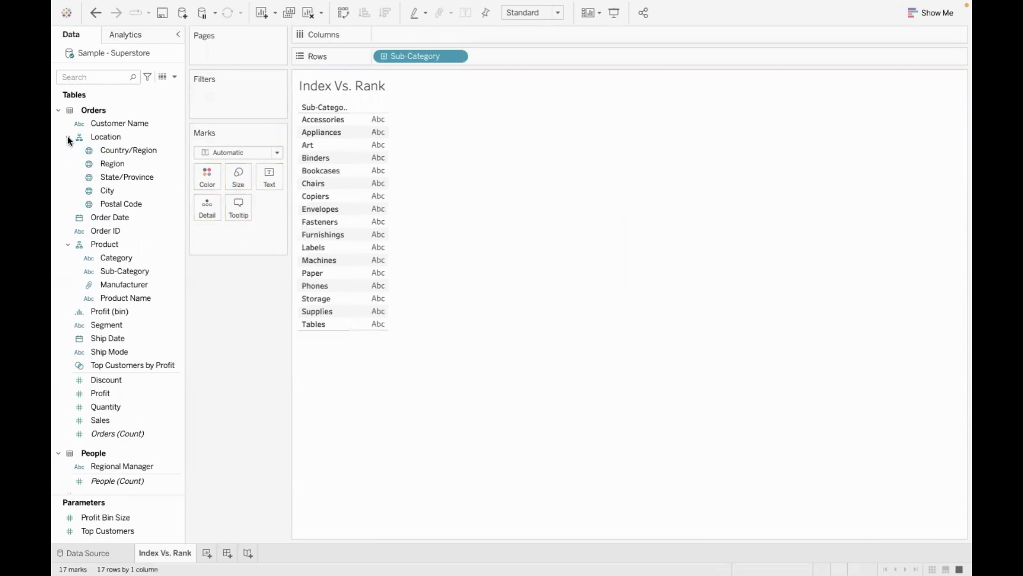
pyautogui.moveTo(111, 164); pyautogui.dragTo(391, 30)
# - Fill the table with SUM(Profit) and check the Accessories row
pyautogui.click(151, 399)
pyautogui.moveTo(132, 395); pyautogui.dragTo(416, 223)
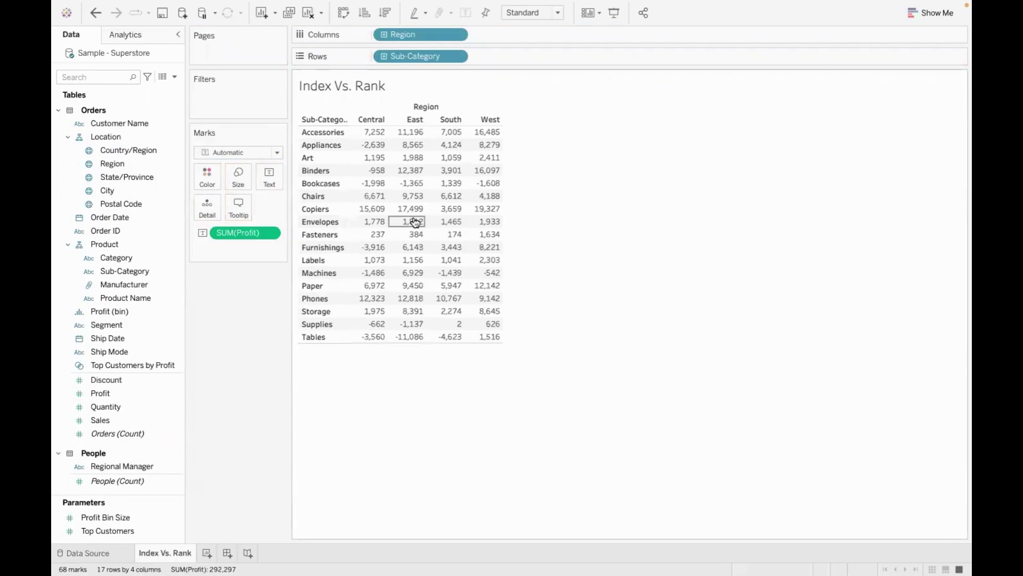
pyautogui.click(325, 132)
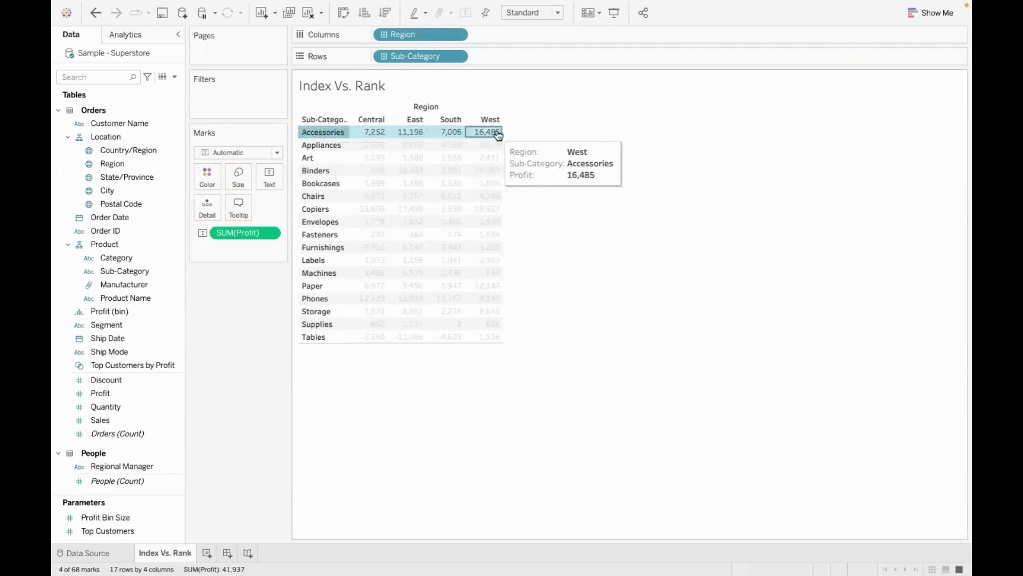
pyautogui.click(539, 136)
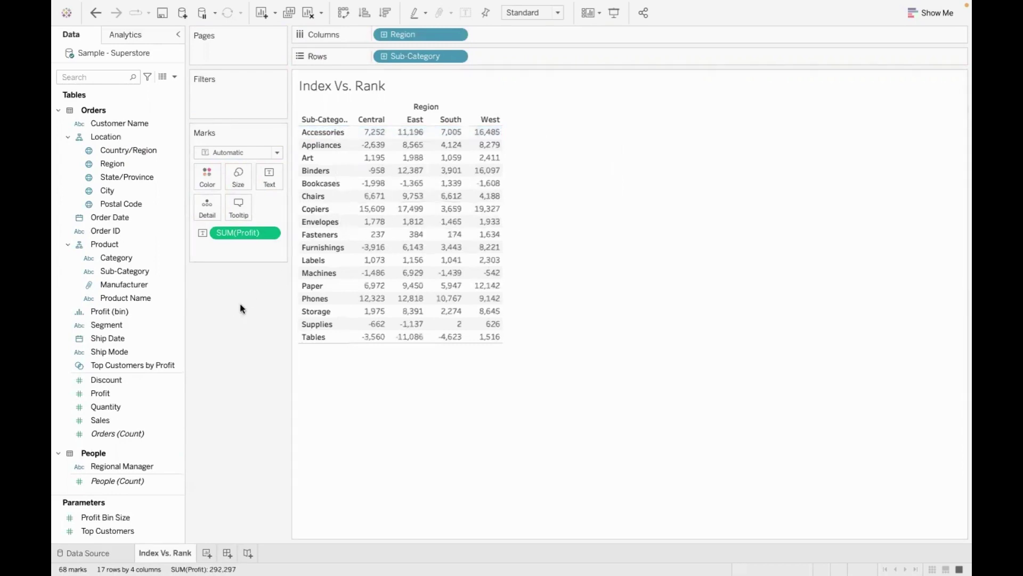
# - Create a calculated field named Rank with the formula RANK(SUM([Profit]))
pyautogui.click(347, 8)
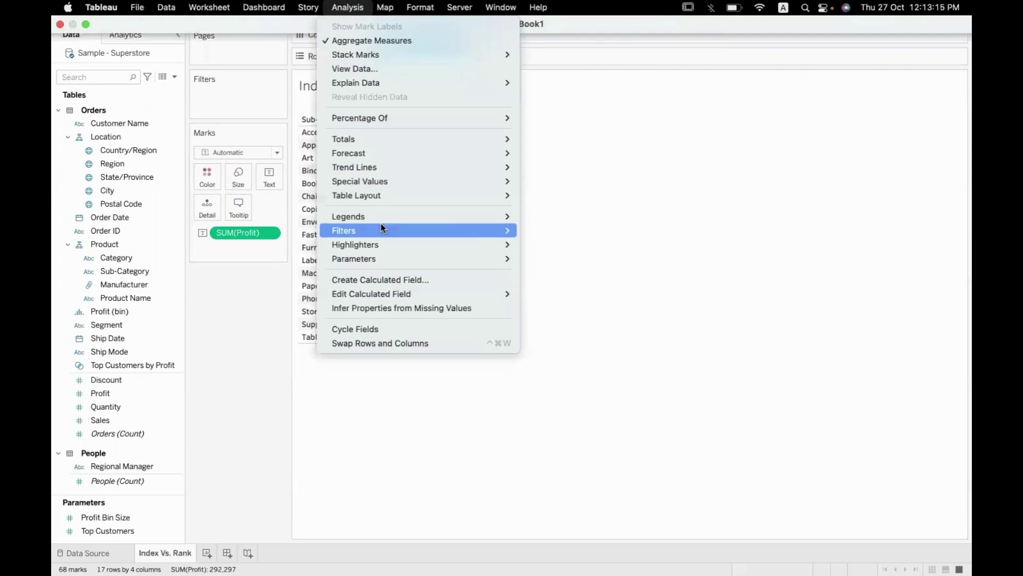
pyautogui.click(387, 278)
pyautogui.write('Rank')
pyautogui.press('Tab')
pyautogui.write('Rank')
pyautogui.press('Return')
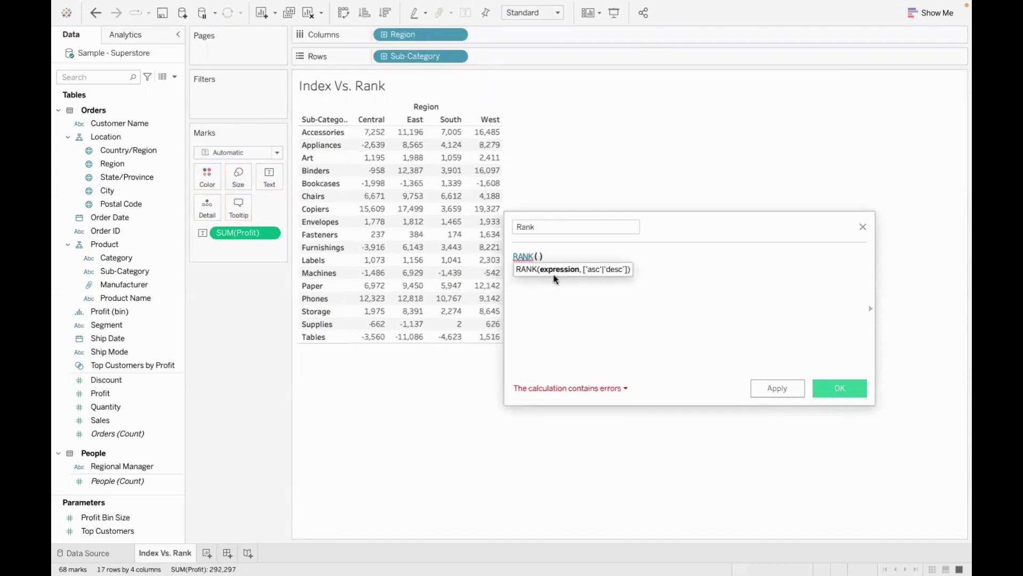
pyautogui.write('sum')
pyautogui.press('Return')
pyautogui.write('pro')
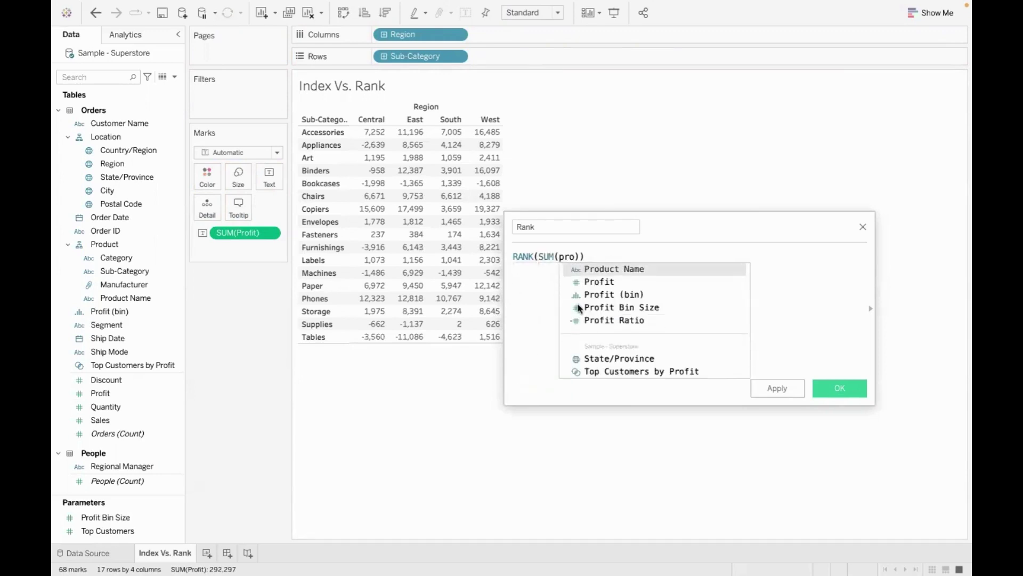
pyautogui.doubleClick(597, 281)
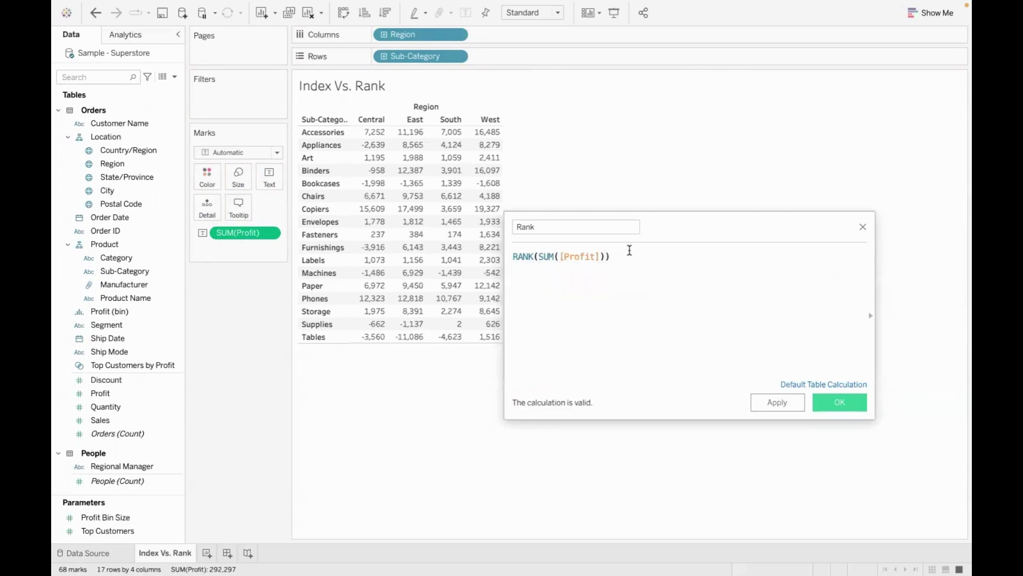
pyautogui.click(830, 402)
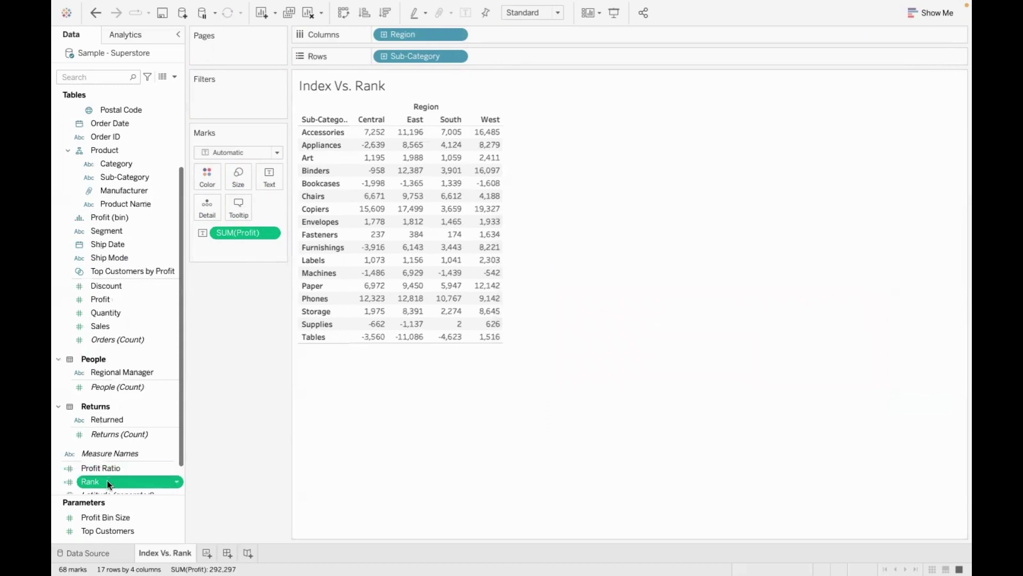
# - Add Rank to the crosstab and inspect the 1–4 region rankings for Accessories
pyautogui.moveTo(109, 480); pyautogui.dragTo(402, 197)
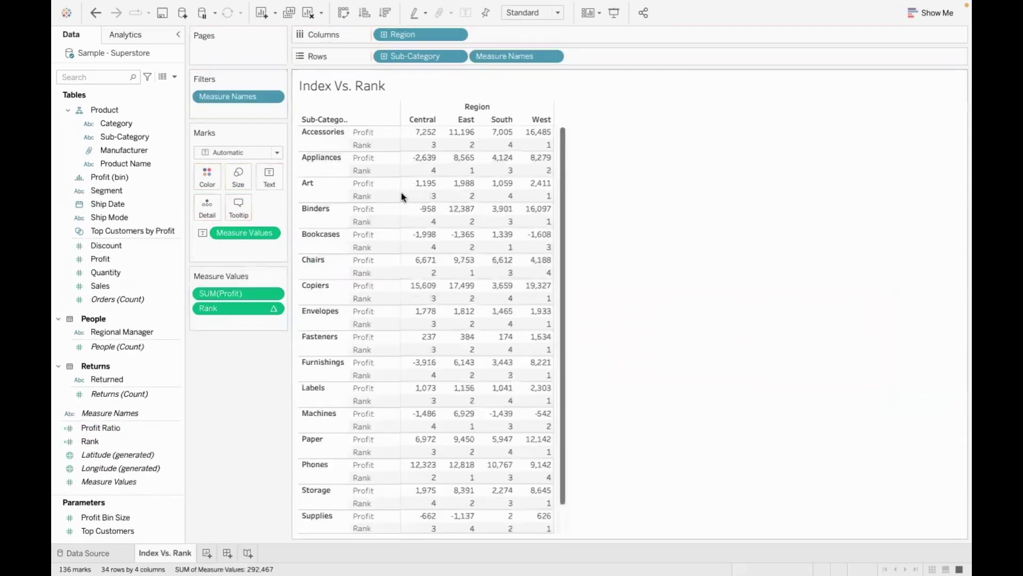
pyautogui.moveTo(543, 147)
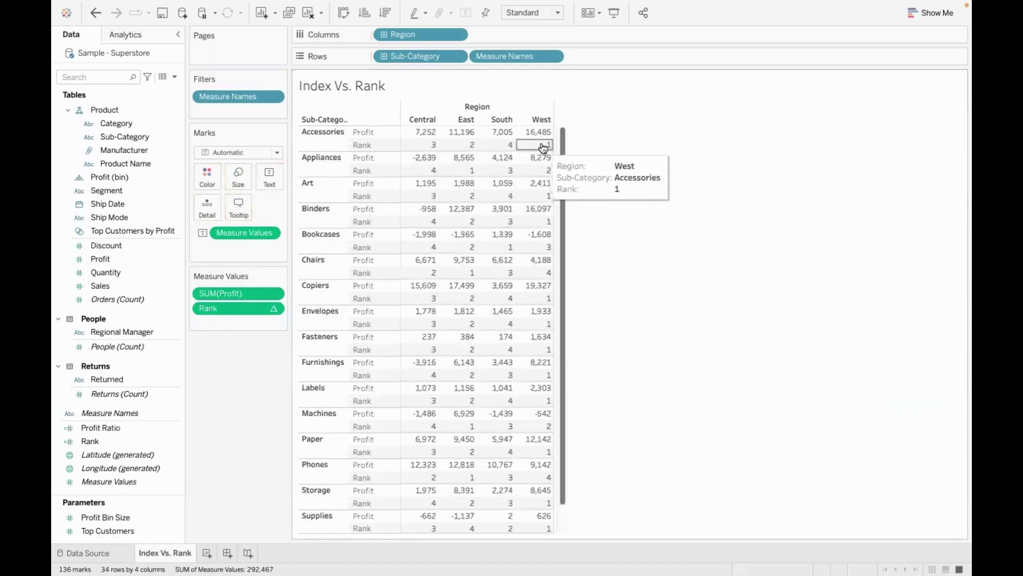
pyautogui.moveTo(463, 148)
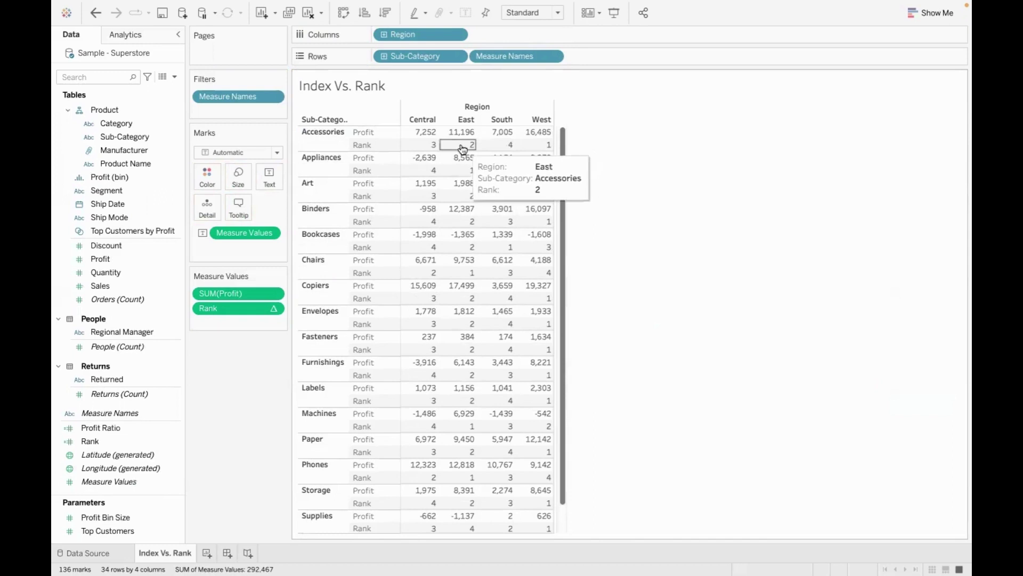
pyautogui.moveTo(494, 147)
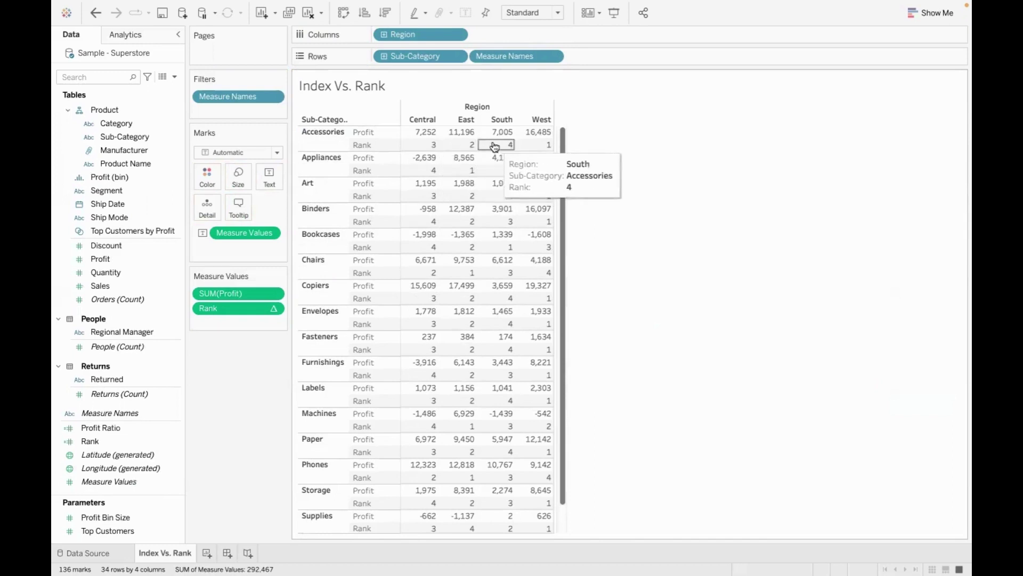
pyautogui.moveTo(548, 173)
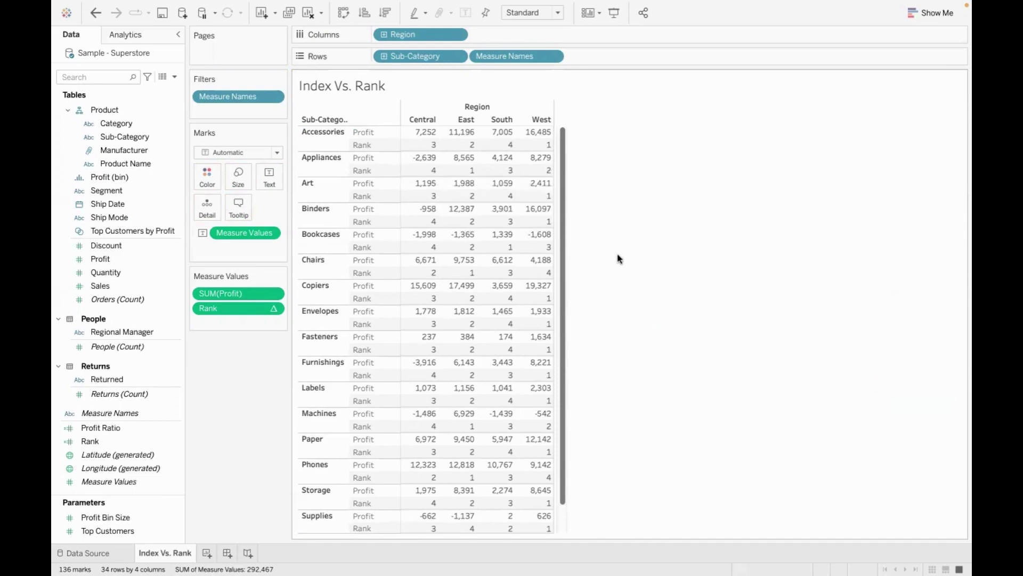
pyautogui.click(319, 142)
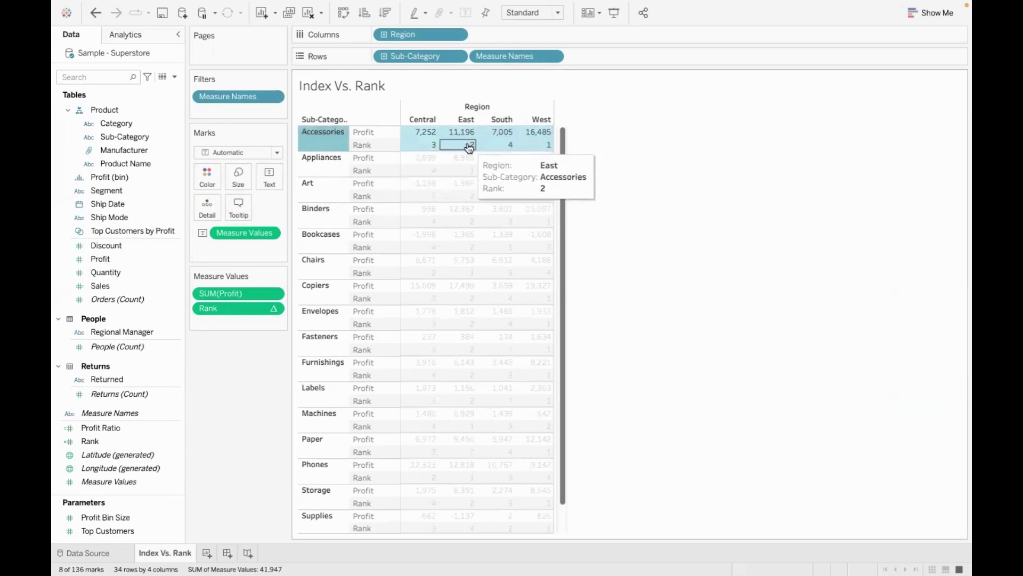
pyautogui.click(626, 262)
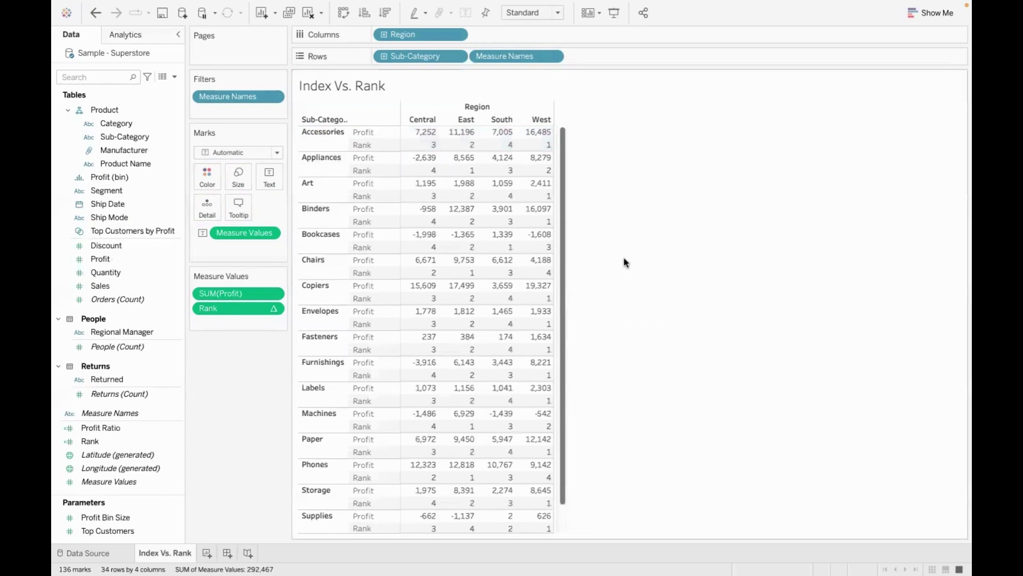
# - Create a calculated field named Index with the formula INDEX()
pyautogui.click(347, 7)
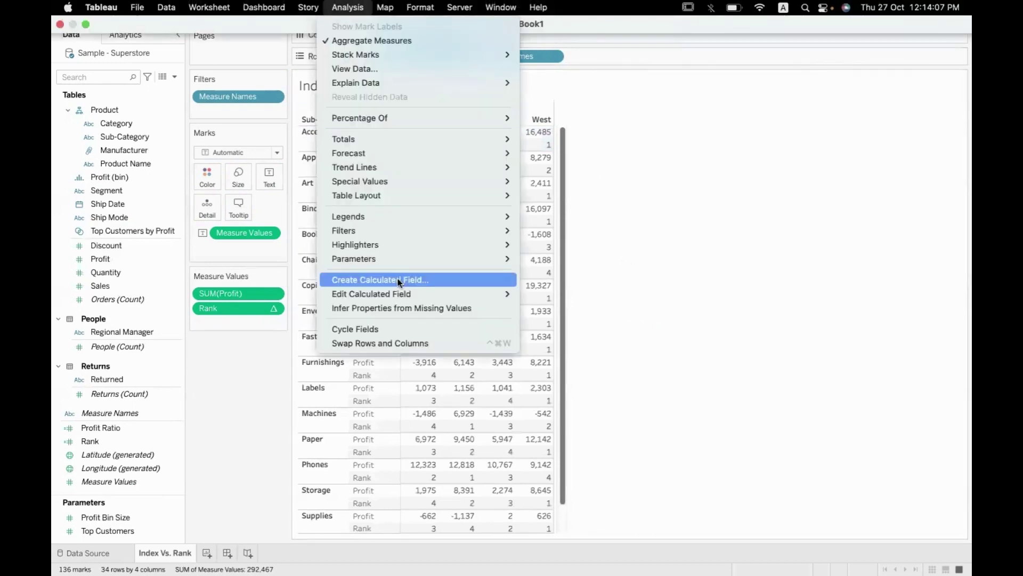
pyautogui.click(398, 277)
pyautogui.write('ndex')
pyautogui.press('Left')
pyautogui.press('Left')
pyautogui.press('Left')
pyautogui.press('Left')
pyautogui.write('I')
pyautogui.press('Tab')
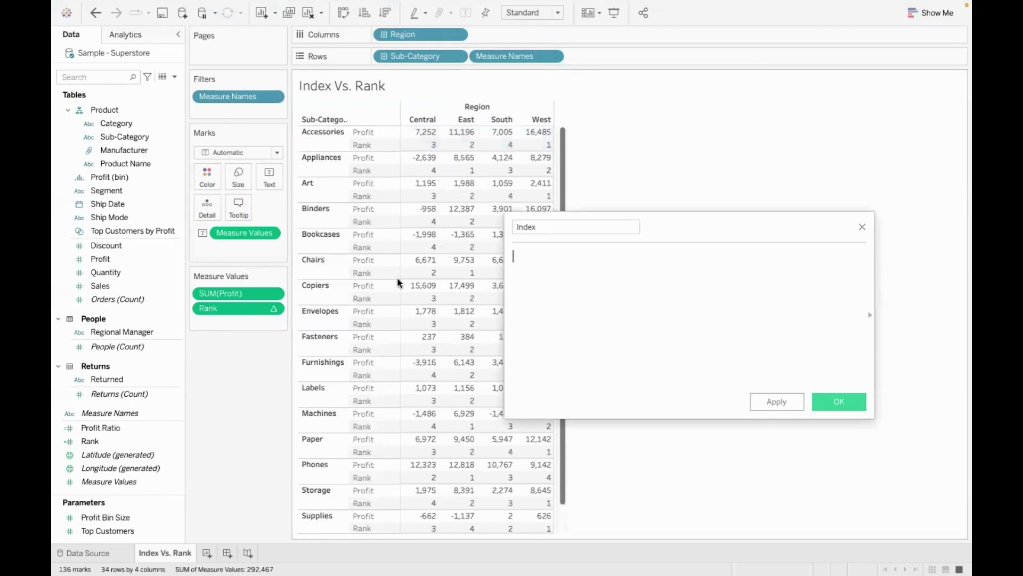
pyautogui.write('inde')
pyautogui.press('Return')
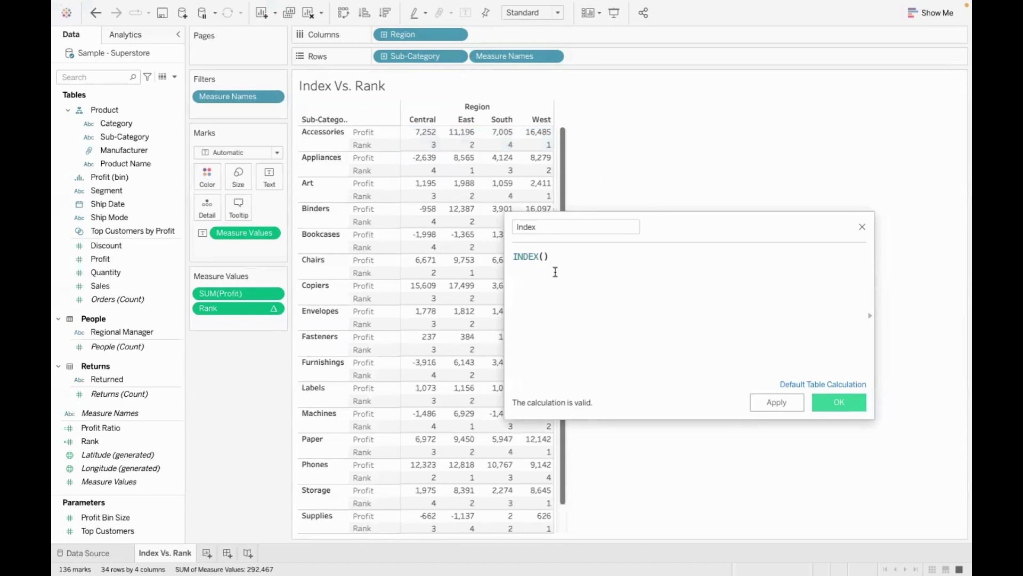
pyautogui.click(835, 408)
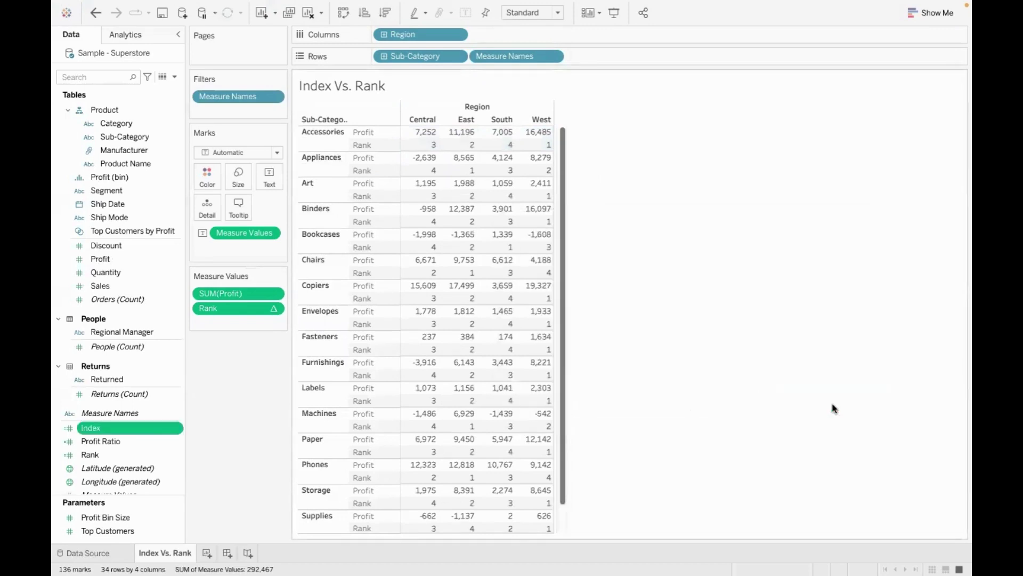
# - Add Index to Measure Values and inspect its 1–4 region numbering for Accessories
pyautogui.moveTo(137, 427); pyautogui.dragTo(478, 201)
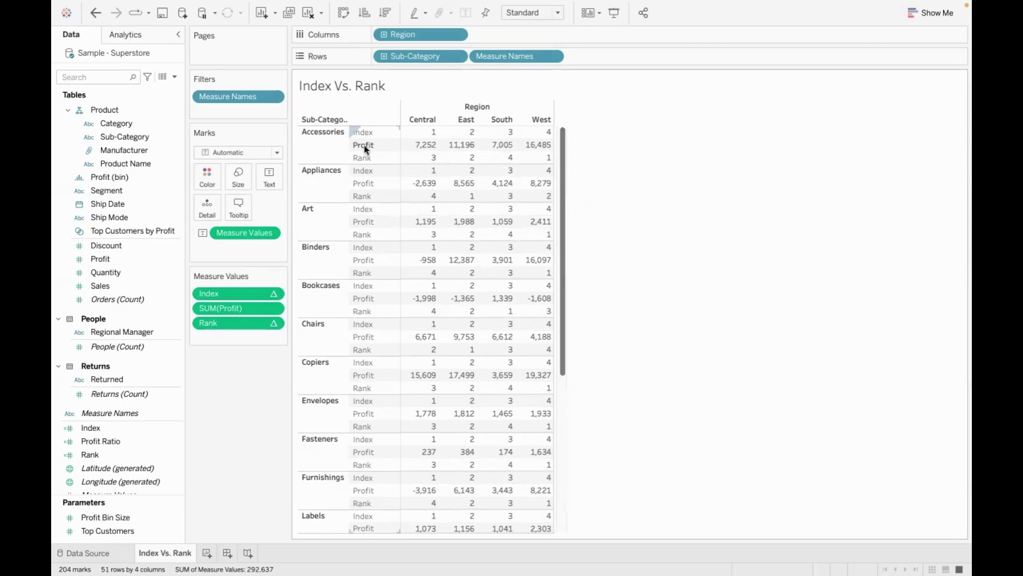
pyautogui.click(324, 133)
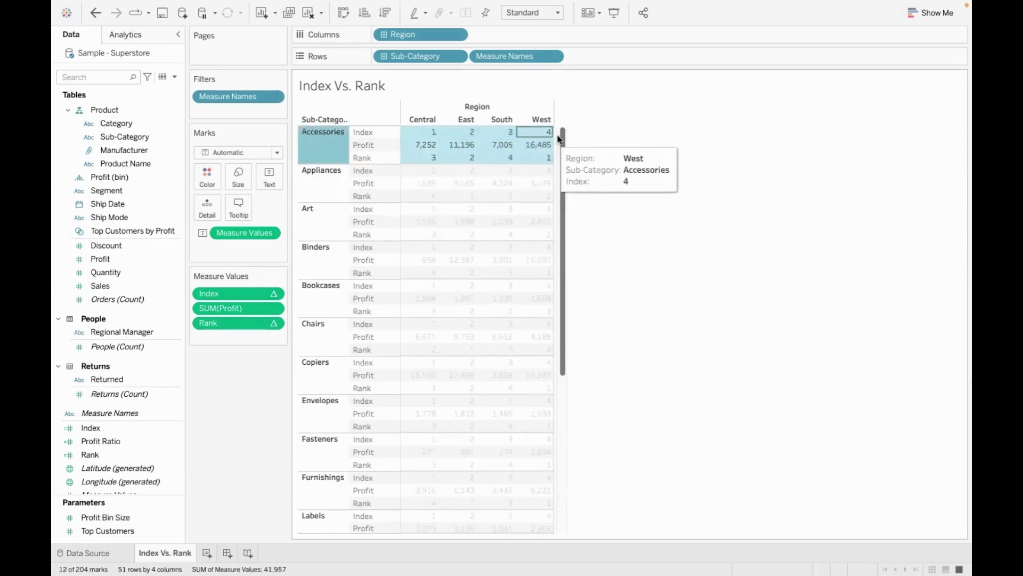
pyautogui.click(611, 186)
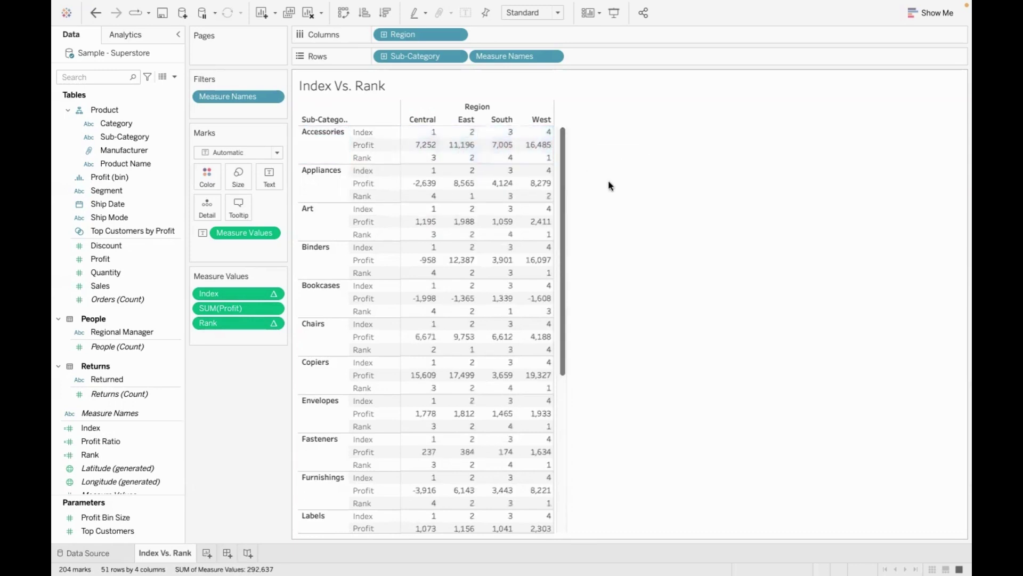
pyautogui.click(328, 142)
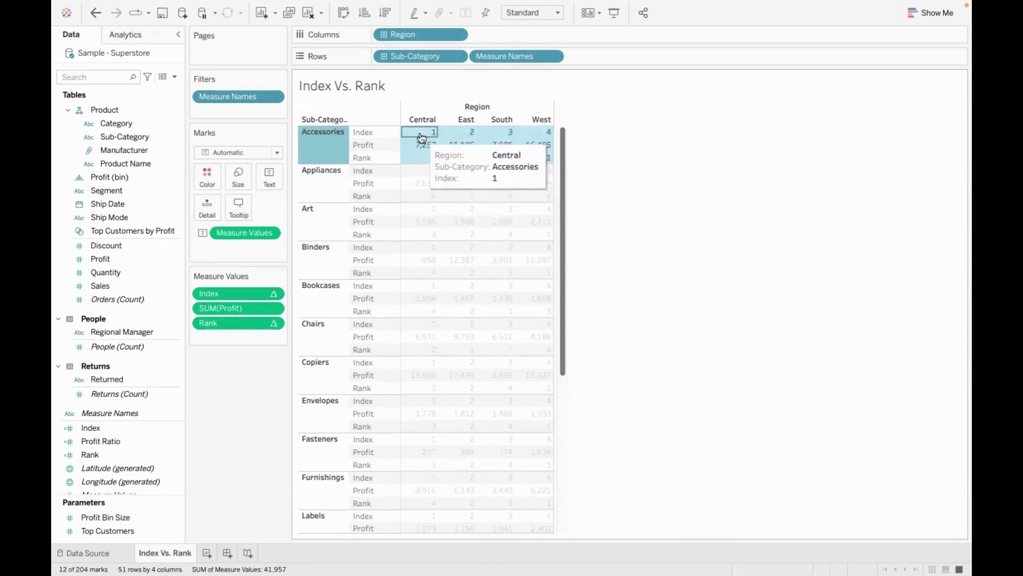
pyautogui.click(603, 159)
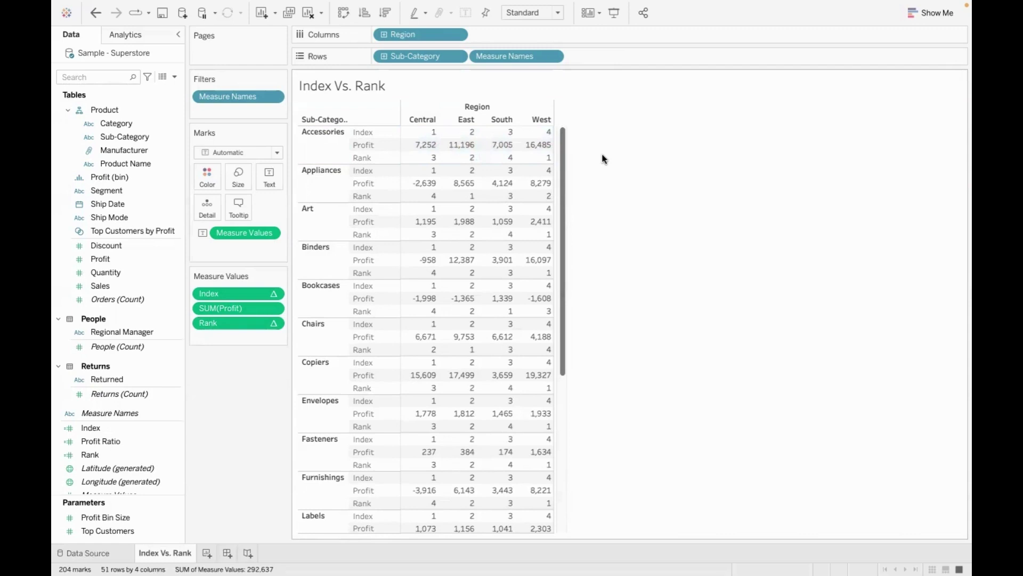
# - Compute Index along Table (Down) so sub-categories are numbered 1 to 17
pyautogui.click(273, 294)
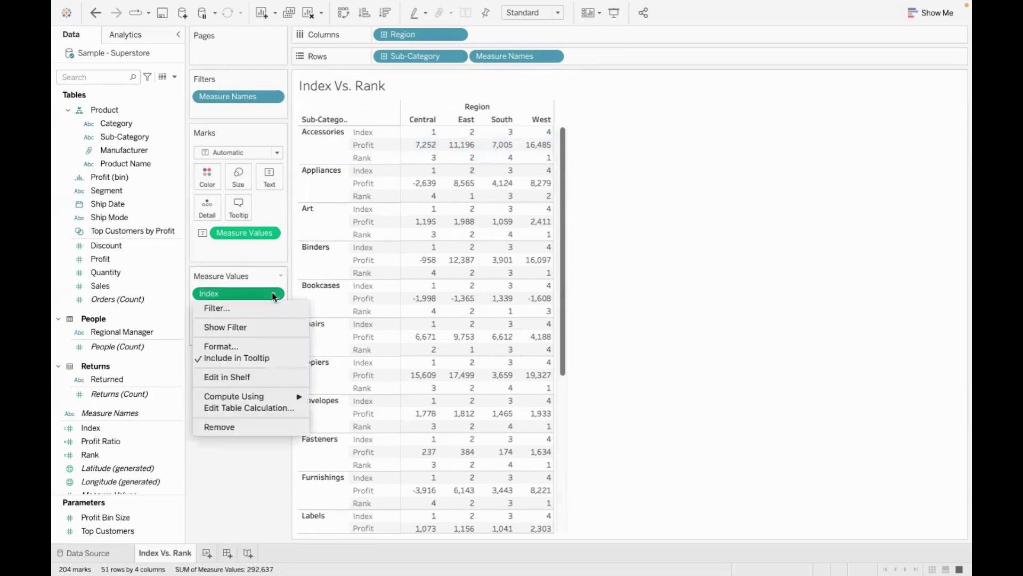
pyautogui.moveTo(258, 397)
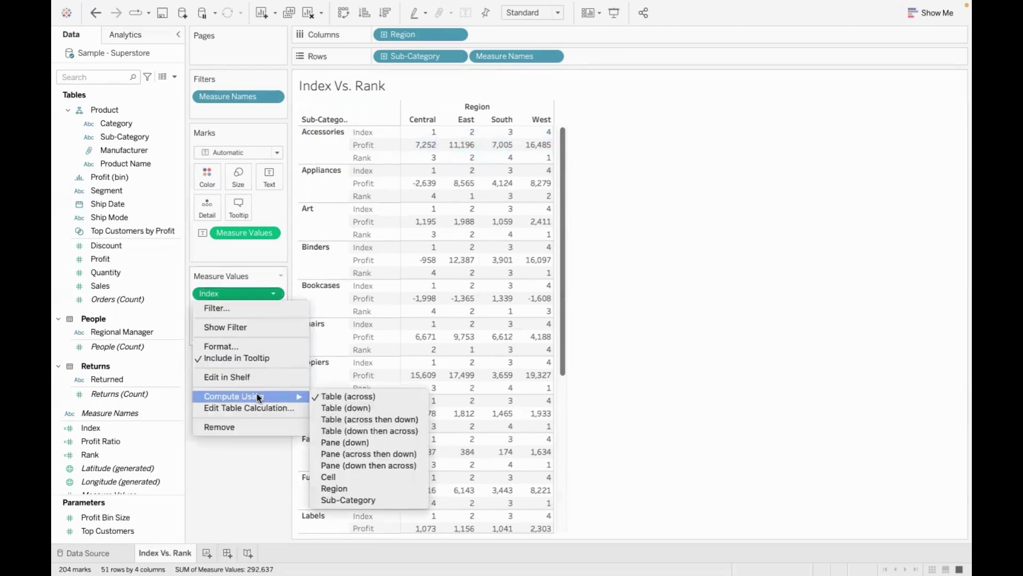
pyautogui.click(376, 409)
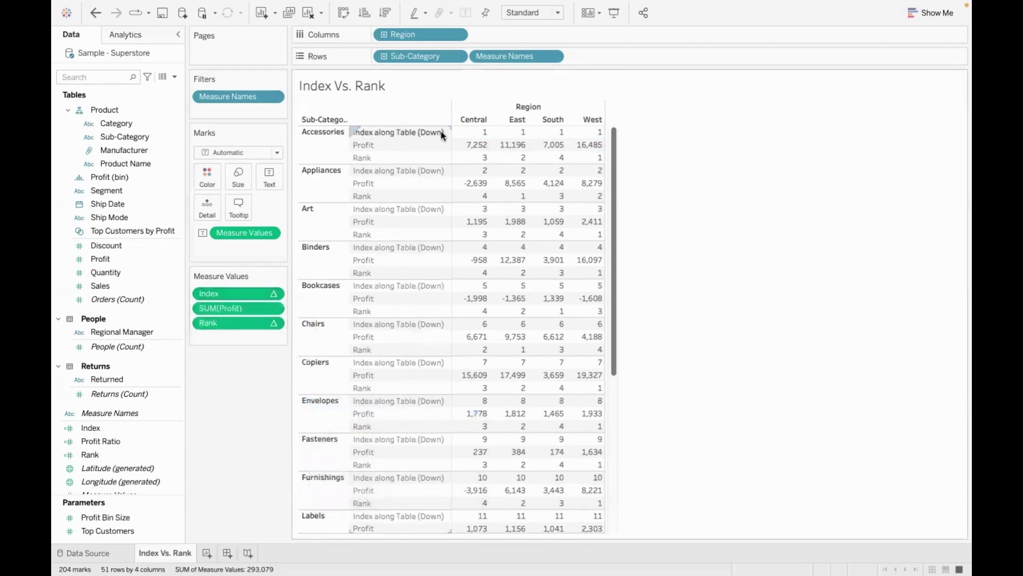
pyautogui.moveTo(465, 133)
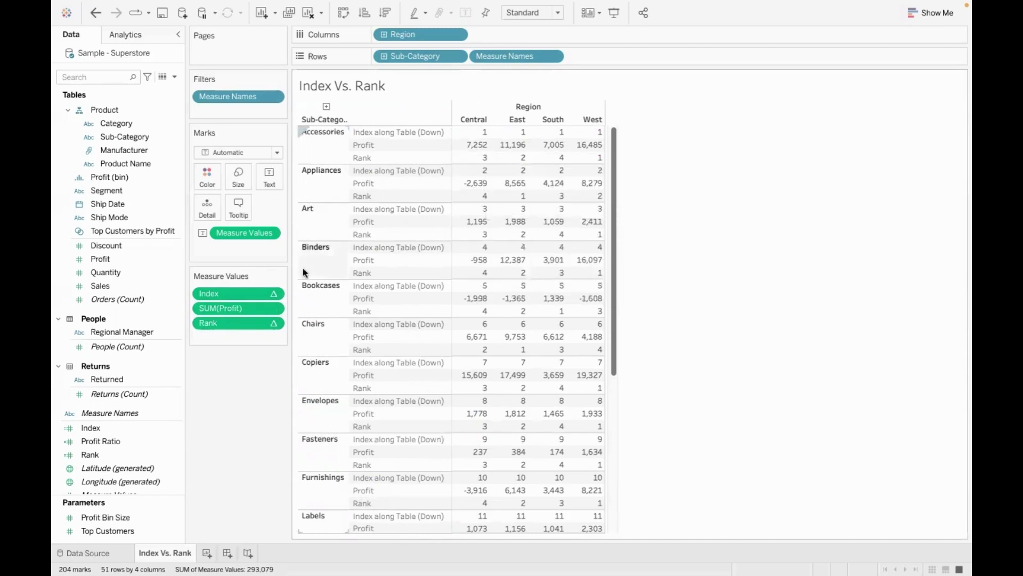
pyautogui.moveTo(238, 313); pyautogui.dragTo(233, 418)
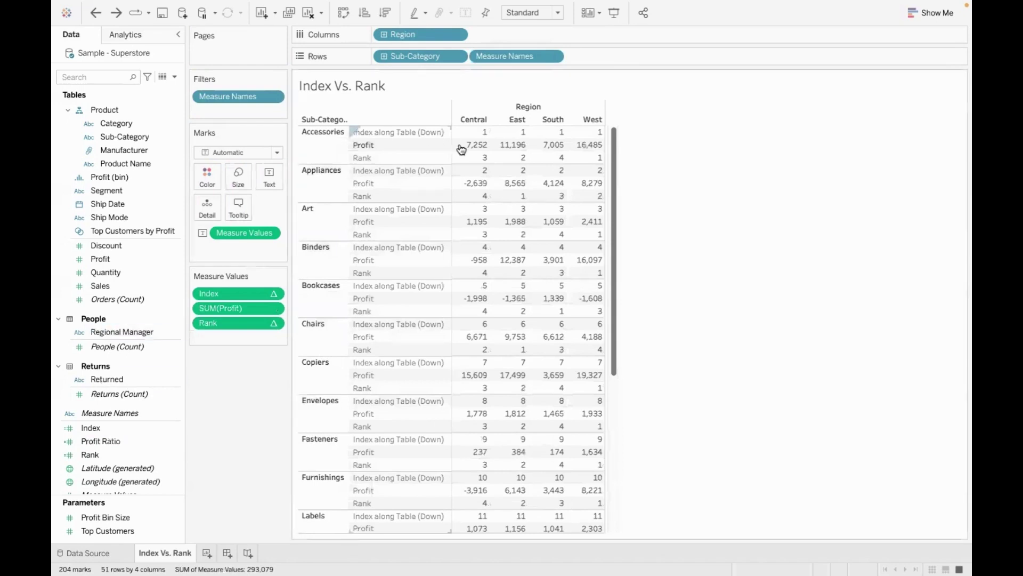
pyautogui.click(274, 324)
# - Compute Rank along Table (Down) and check the rankings in the Central column
pyautogui.moveTo(276, 424)
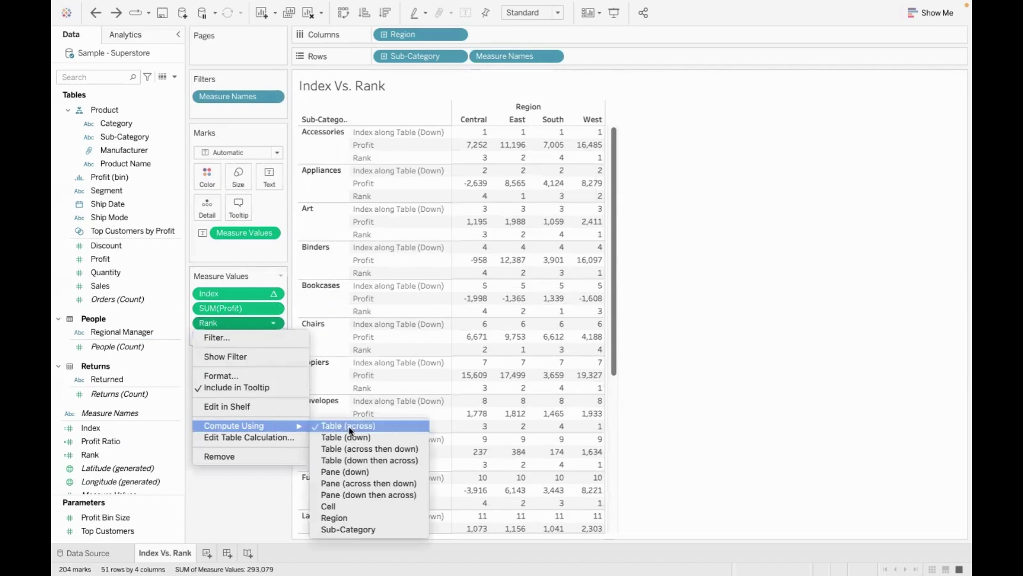
pyautogui.click(376, 437)
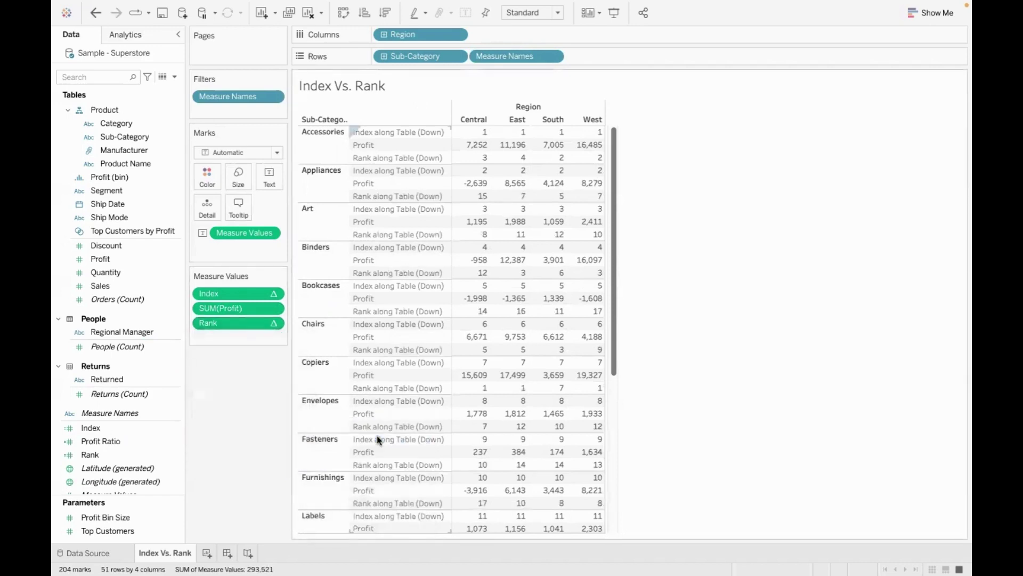
pyautogui.moveTo(465, 165)
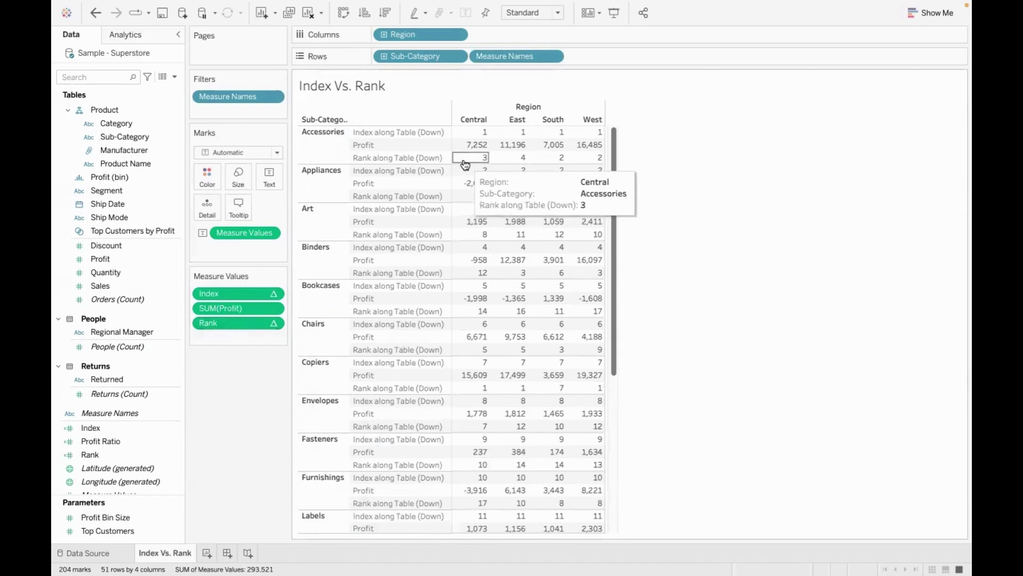
pyautogui.click(472, 120)
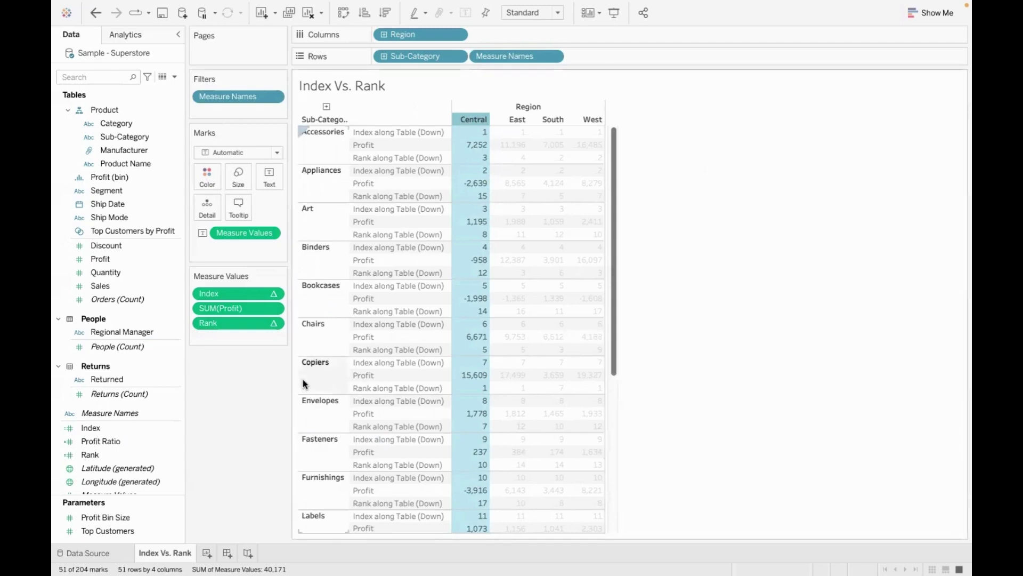
pyautogui.moveTo(464, 393)
pyautogui.click(731, 389)
# - Scroll through the table to review Rank values for all 17 sub-categories
pyautogui.moveTo(615, 294); pyautogui.dragTo(619, 423)
pyautogui.moveTo(469, 454)
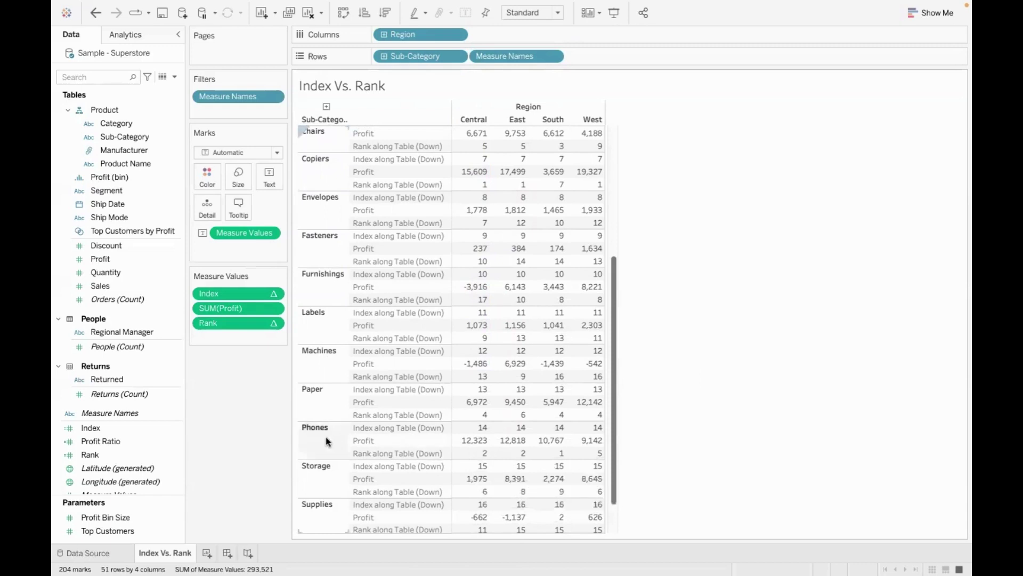
pyautogui.moveTo(465, 433)
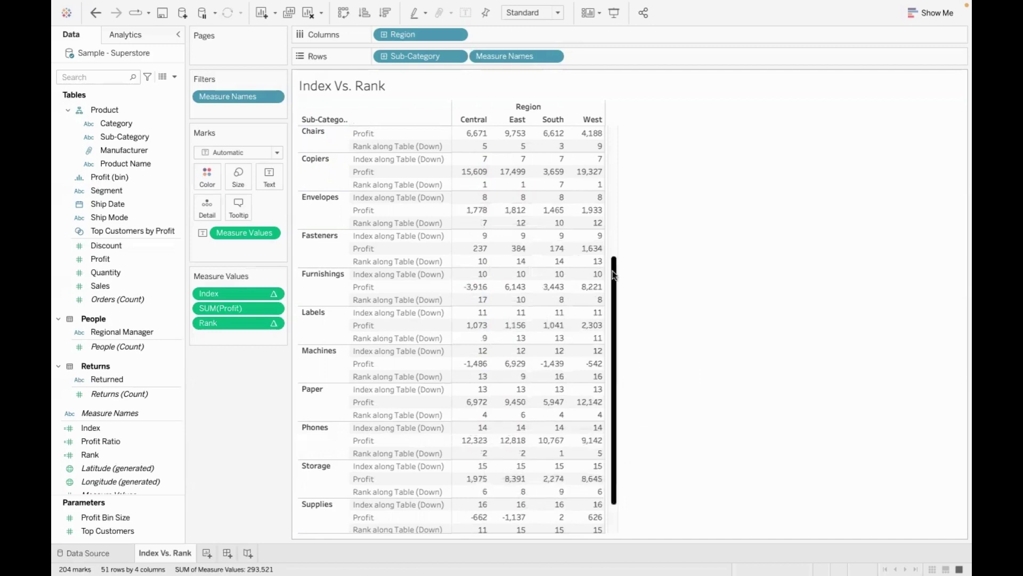
pyautogui.moveTo(615, 274); pyautogui.dragTo(620, 120)
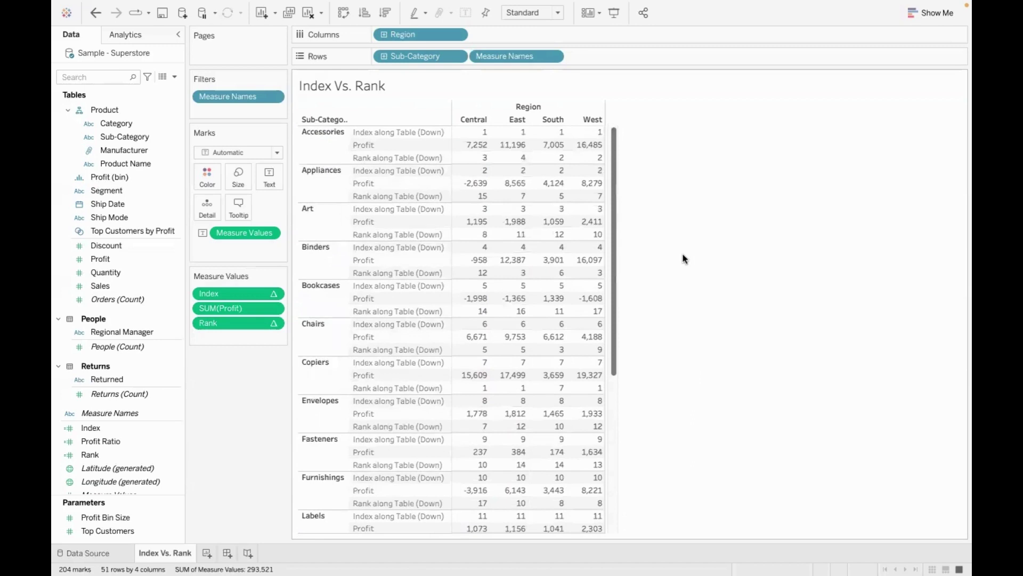
# - Confirm both Index and Rank are set to compute using Table (Down)
pyautogui.click(273, 293)
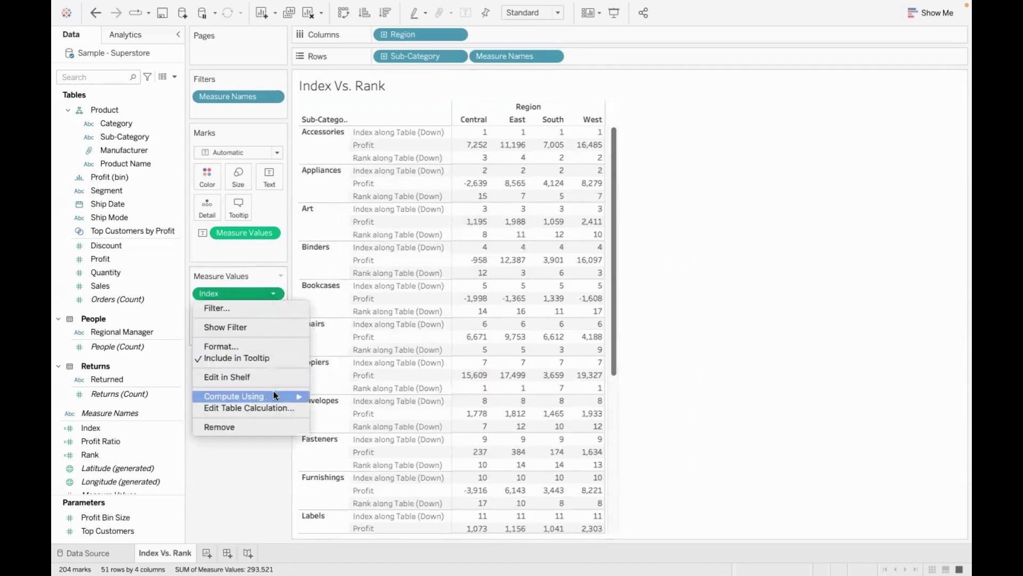
pyautogui.moveTo(274, 399)
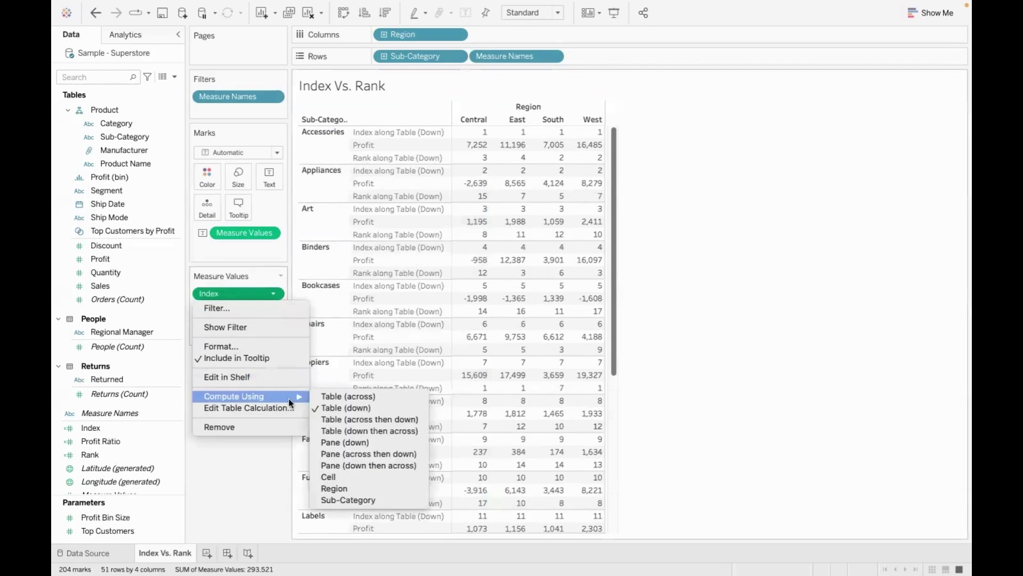
pyautogui.click(261, 467)
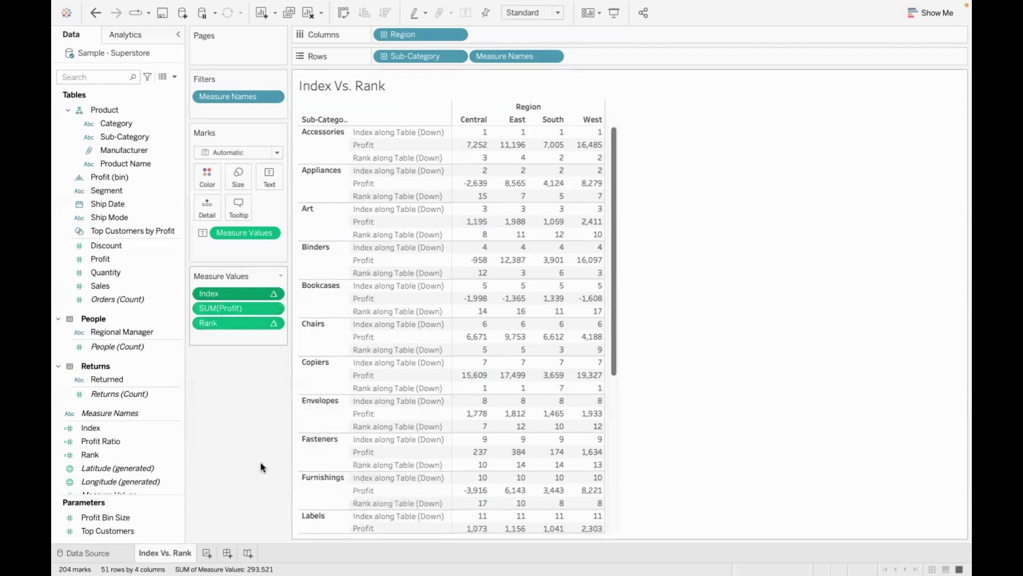
pyautogui.click(273, 323)
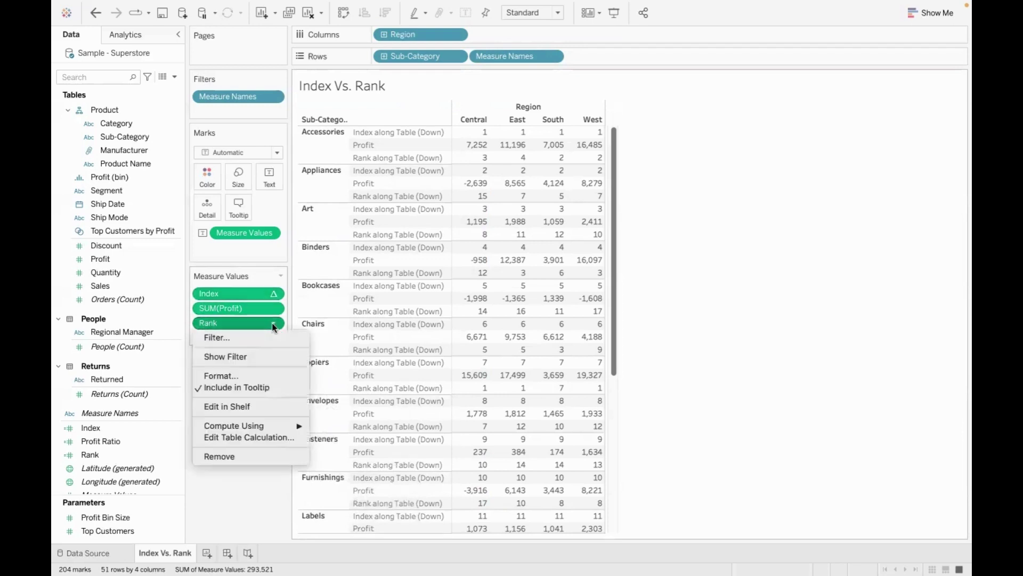
pyautogui.moveTo(266, 421)
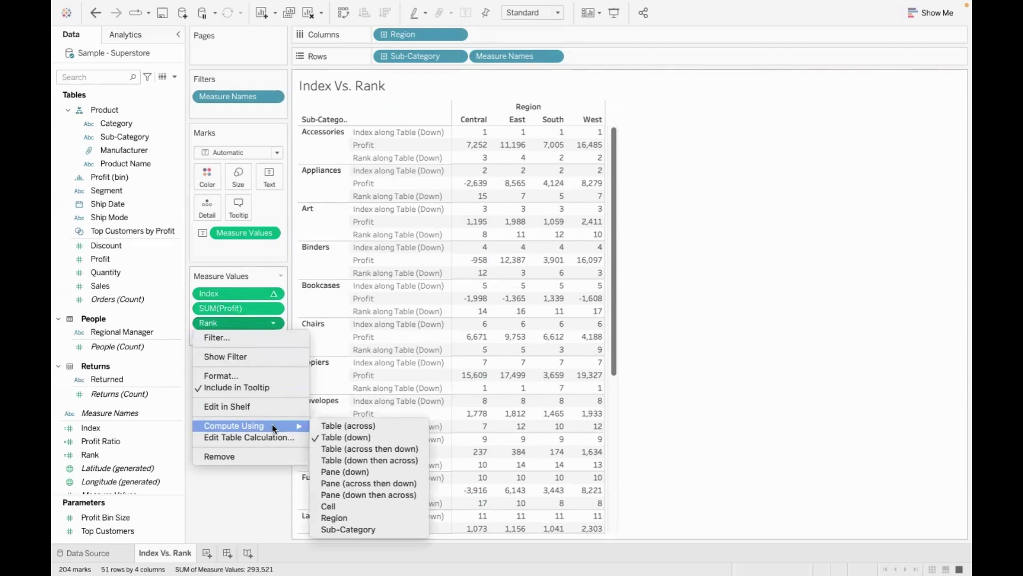